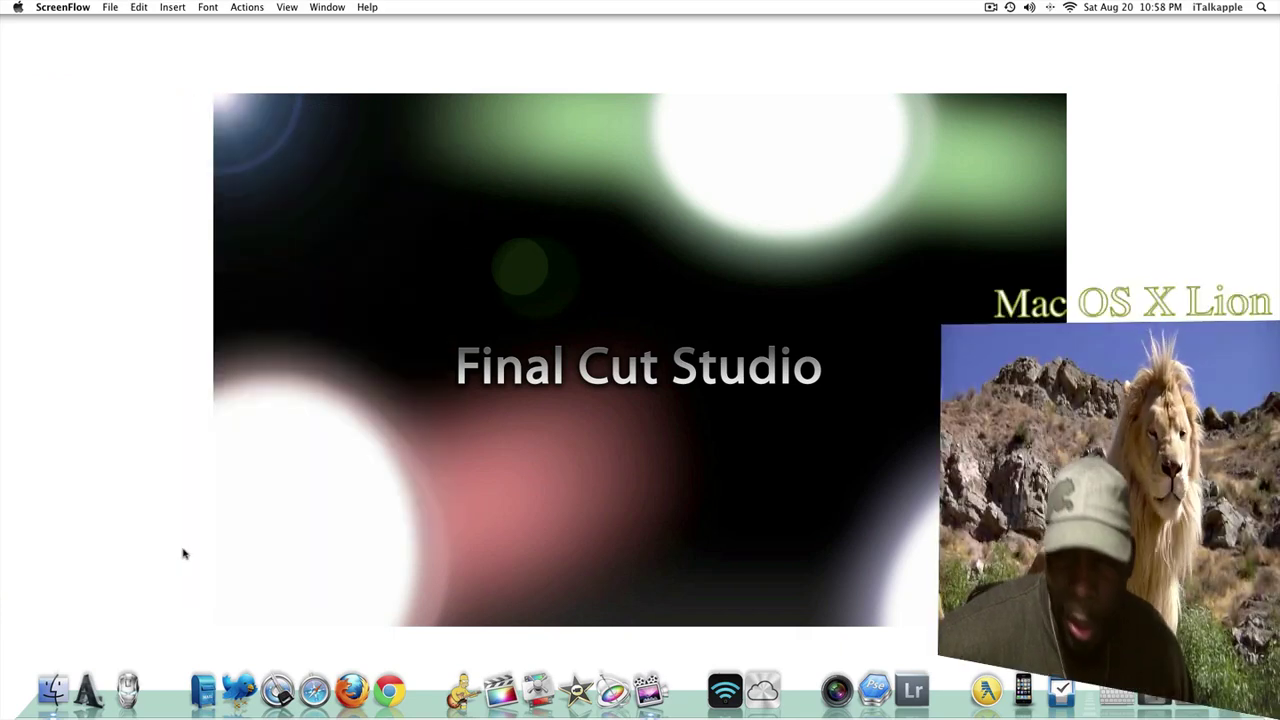
# Step: Launch iSkysoft Free Video Downloader from Launchpad and reposition its window
pyautogui.click(127, 690)
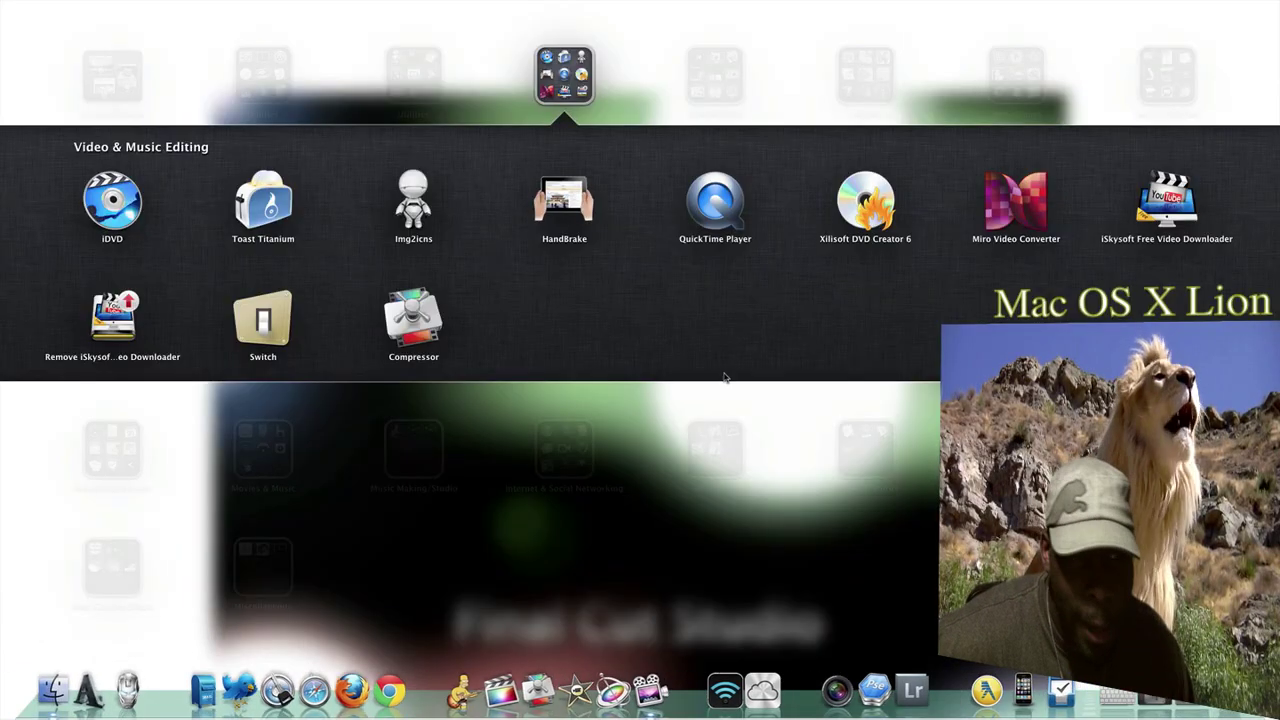
pyautogui.click(1162, 202)
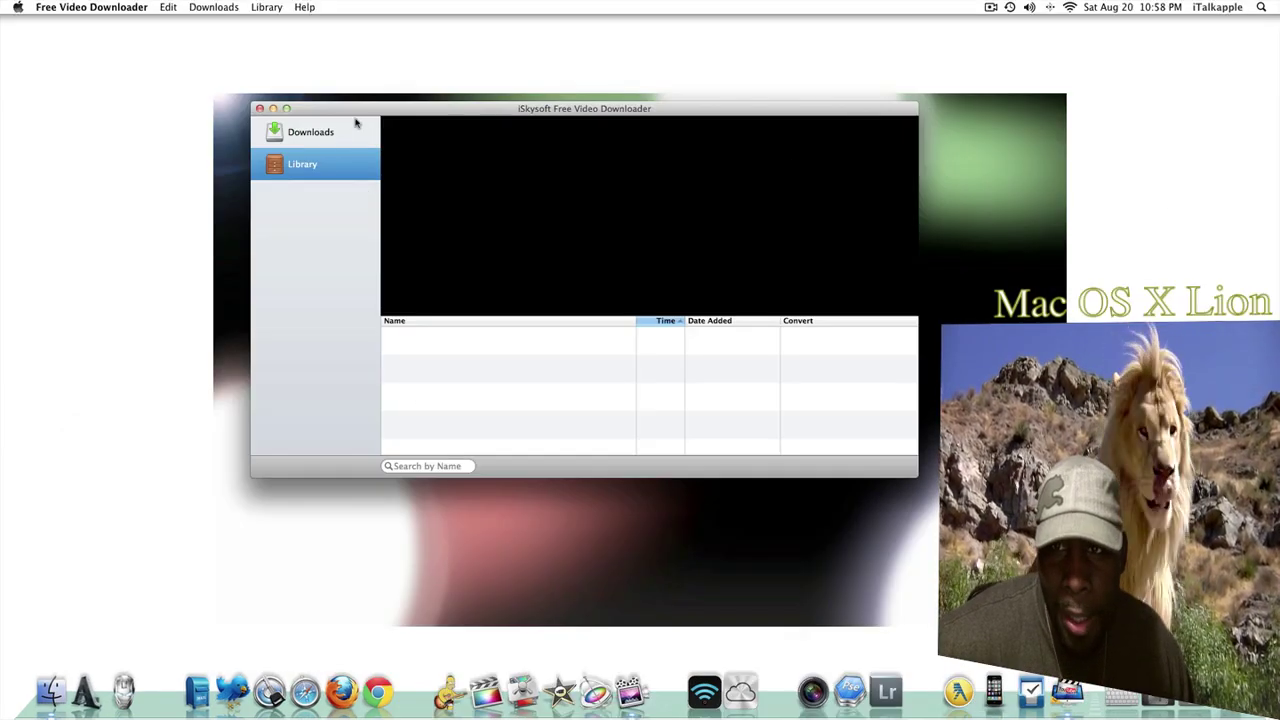
pyautogui.moveTo(355, 110); pyautogui.dragTo(178, 77)
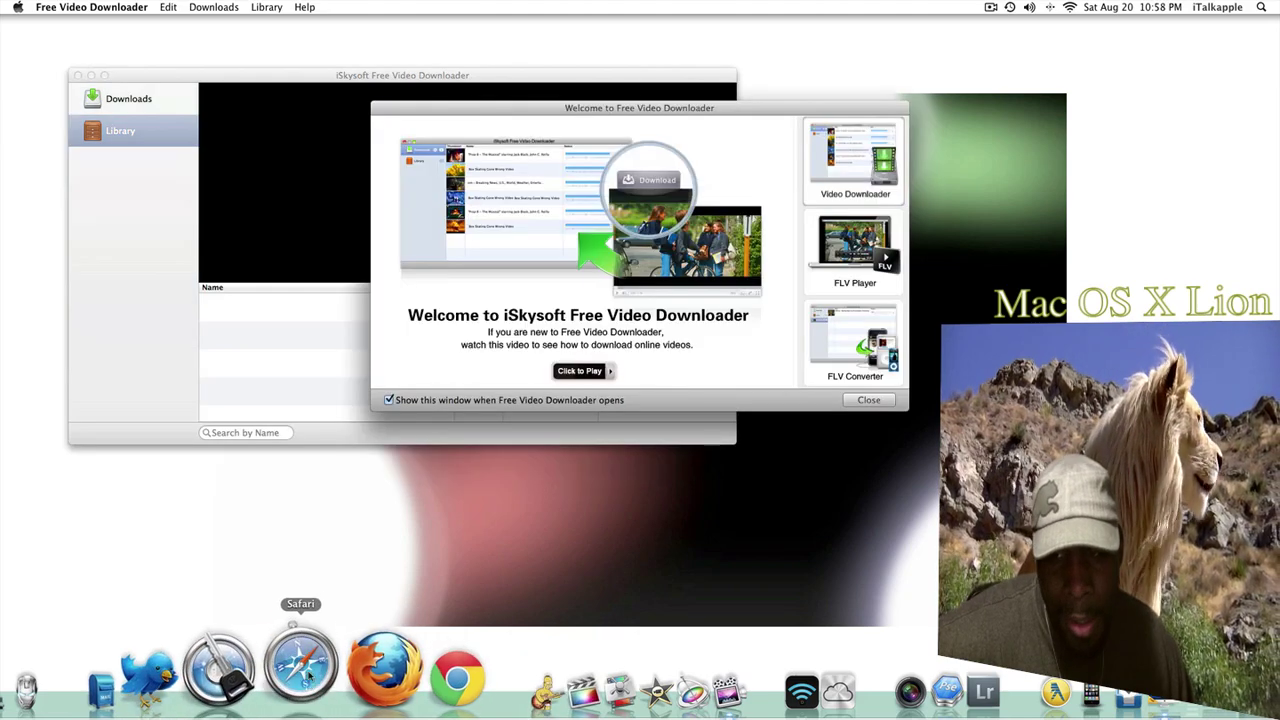
# Step: Load the pasted YouTube video address in Safari, then move and minimize Safari
pyautogui.click(300, 680)
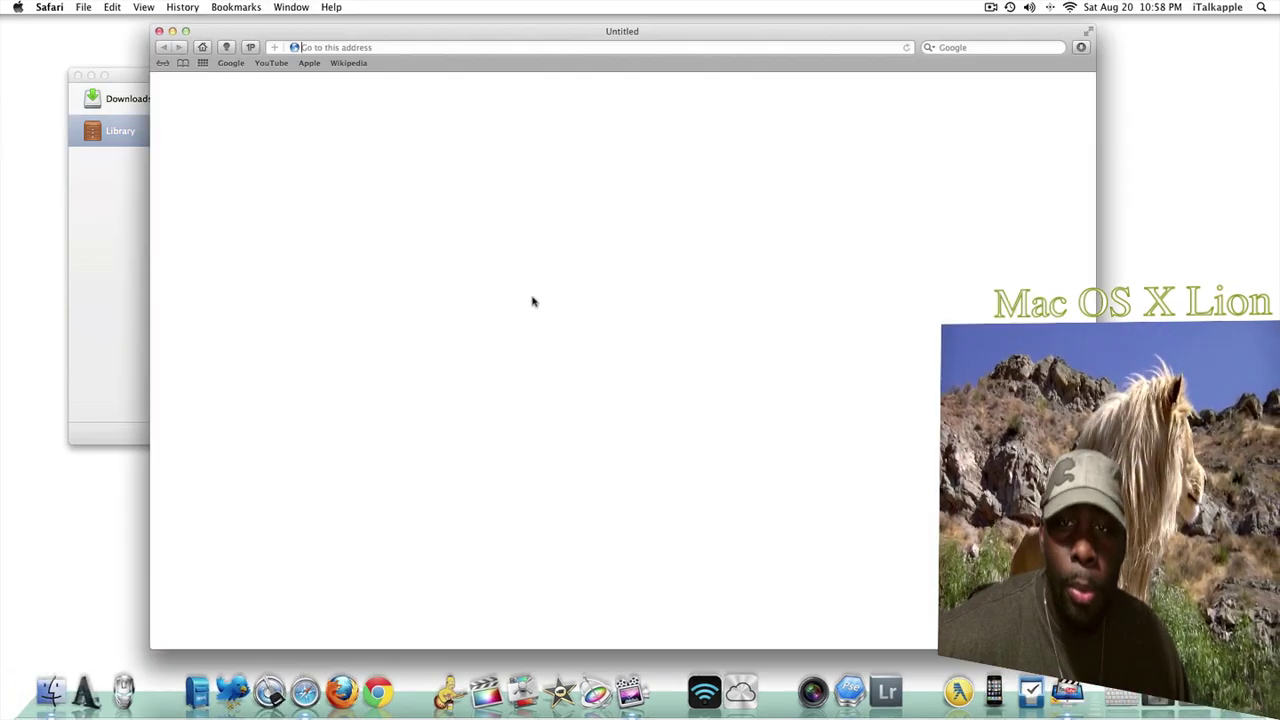
pyautogui.write('http://www.youtube.com/watch?v=clrmwqsxYnY')
pyautogui.press('Return')
pyautogui.moveTo(513, 33); pyautogui.dragTo(486, 34)
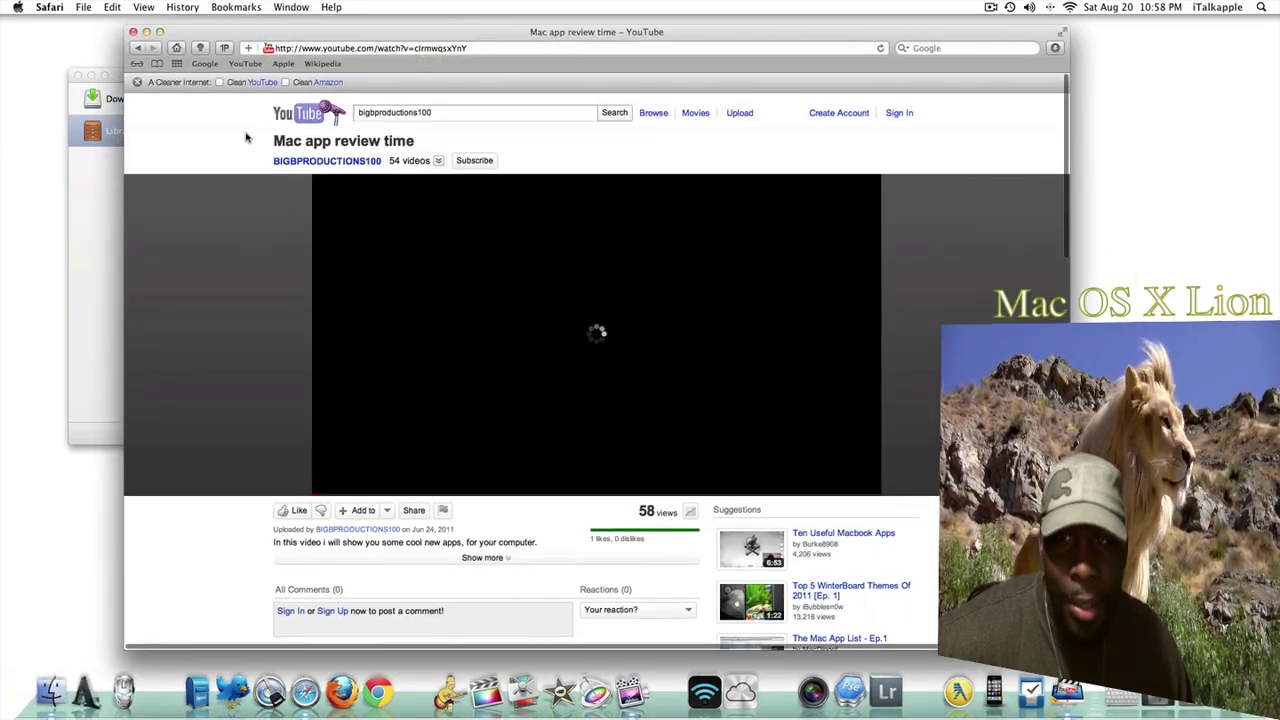
pyautogui.click(146, 32)
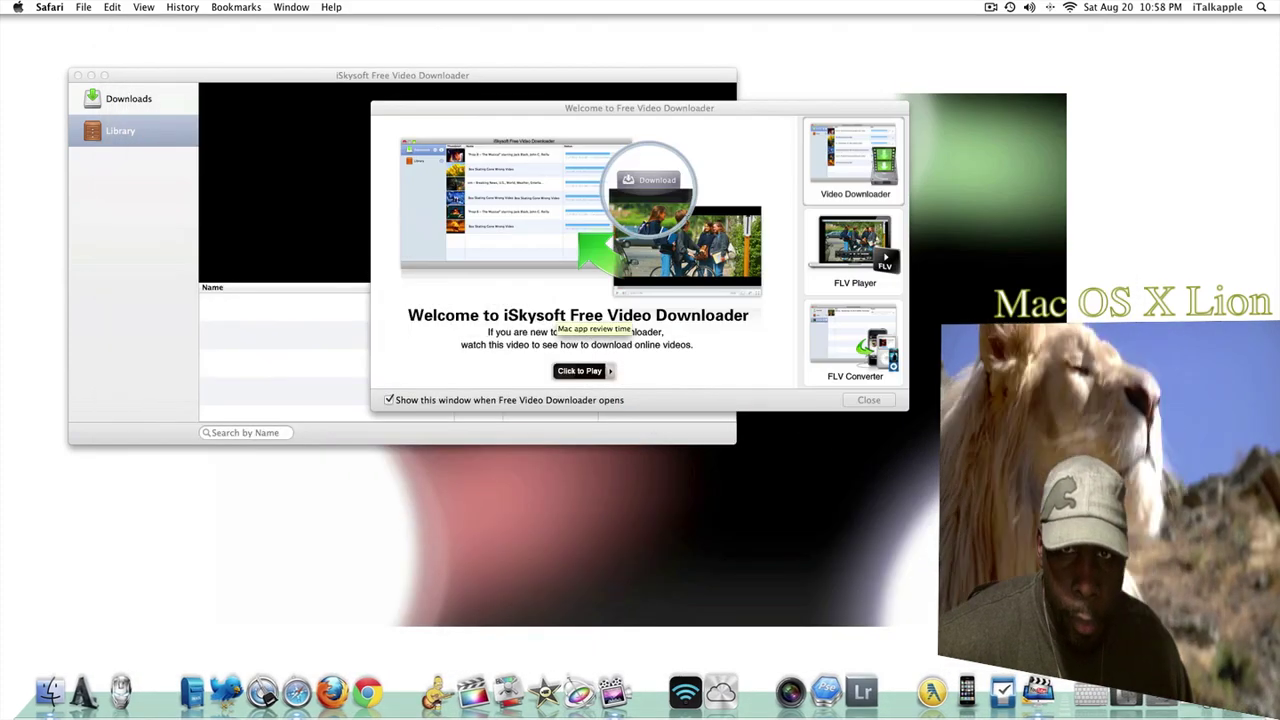
# Step: Close the downloader's Welcome window and make its empty Library window taller
pyautogui.moveTo(637, 110); pyautogui.dragTo(701, 140)
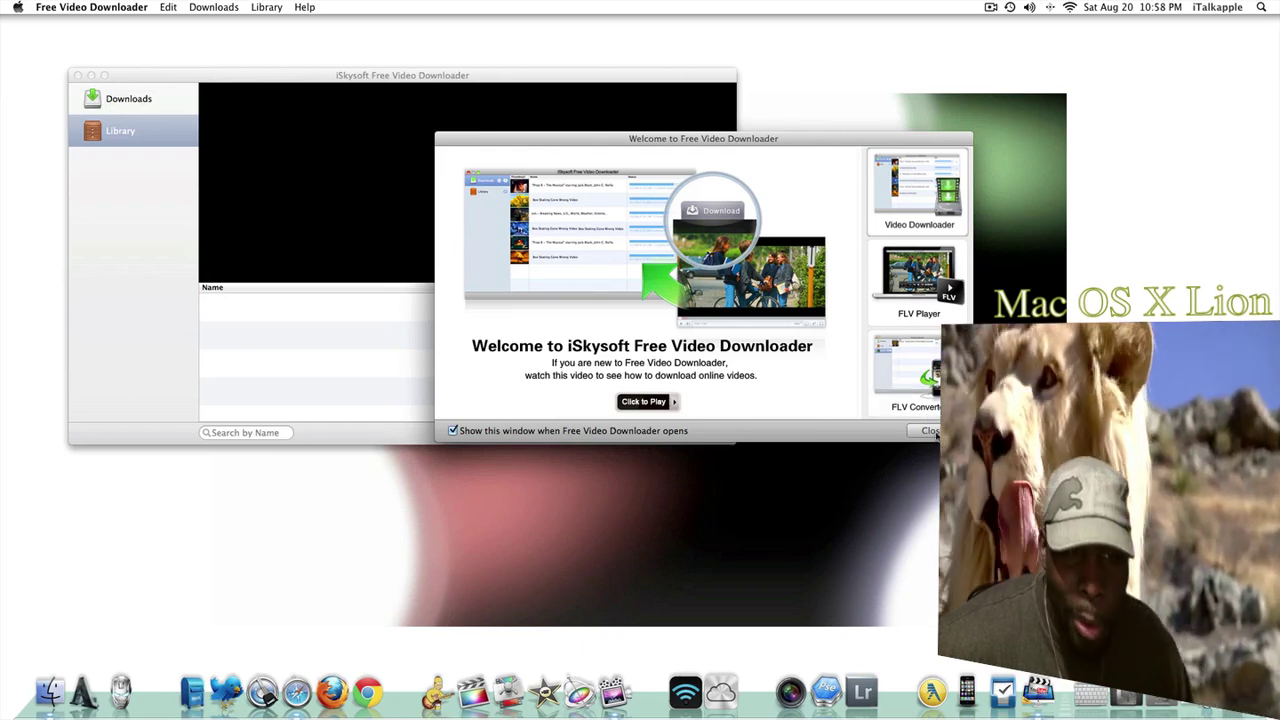
pyautogui.click(930, 431)
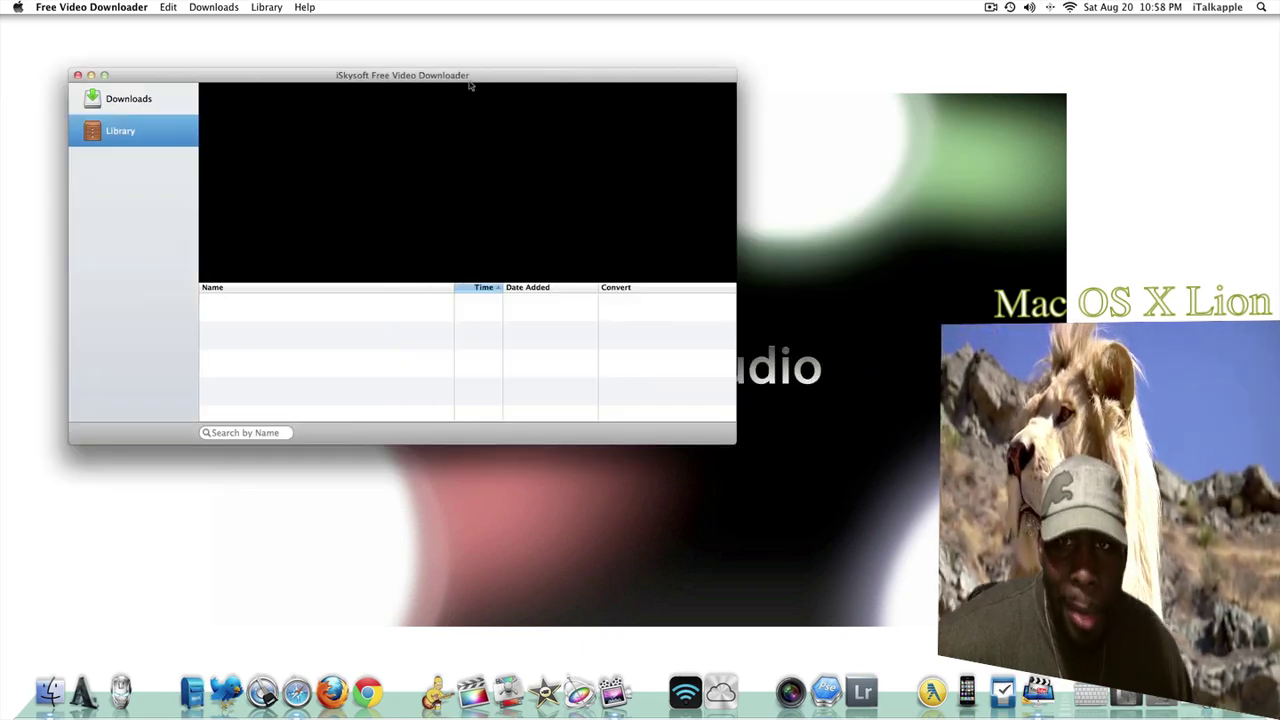
pyautogui.moveTo(470, 85); pyautogui.dragTo(603, 74)
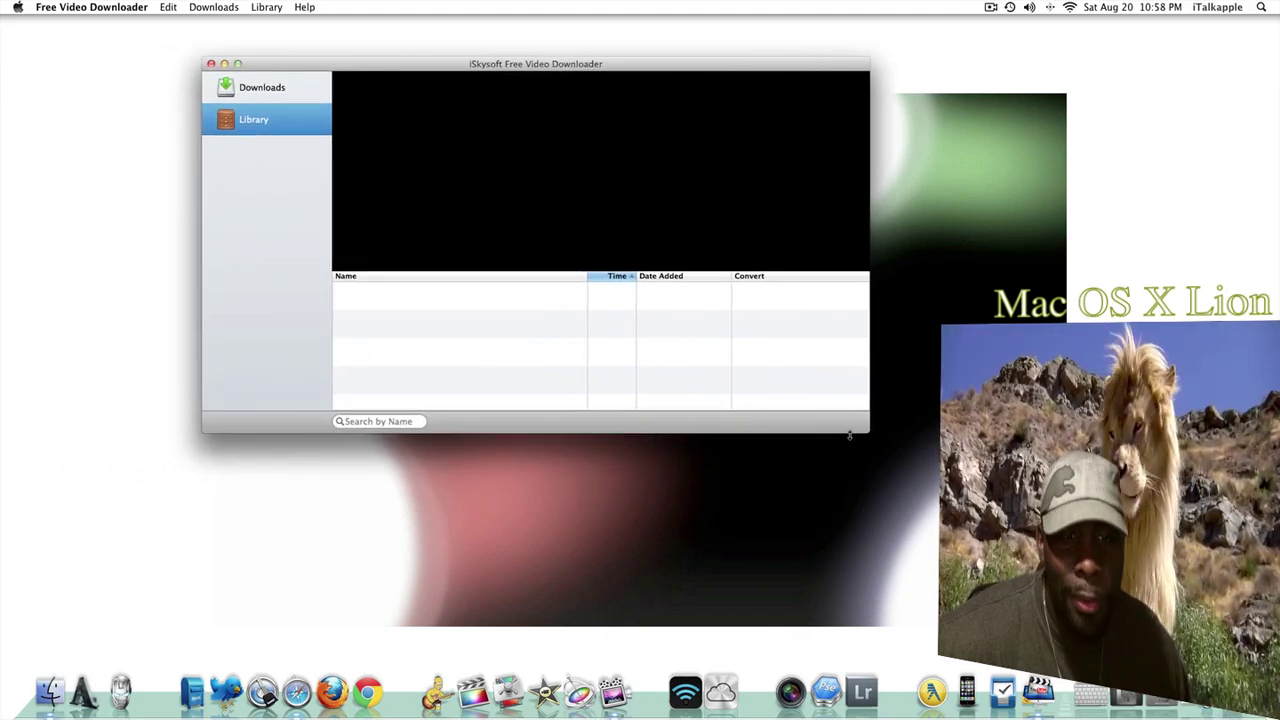
pyautogui.moveTo(865, 433); pyautogui.dragTo(864, 469)
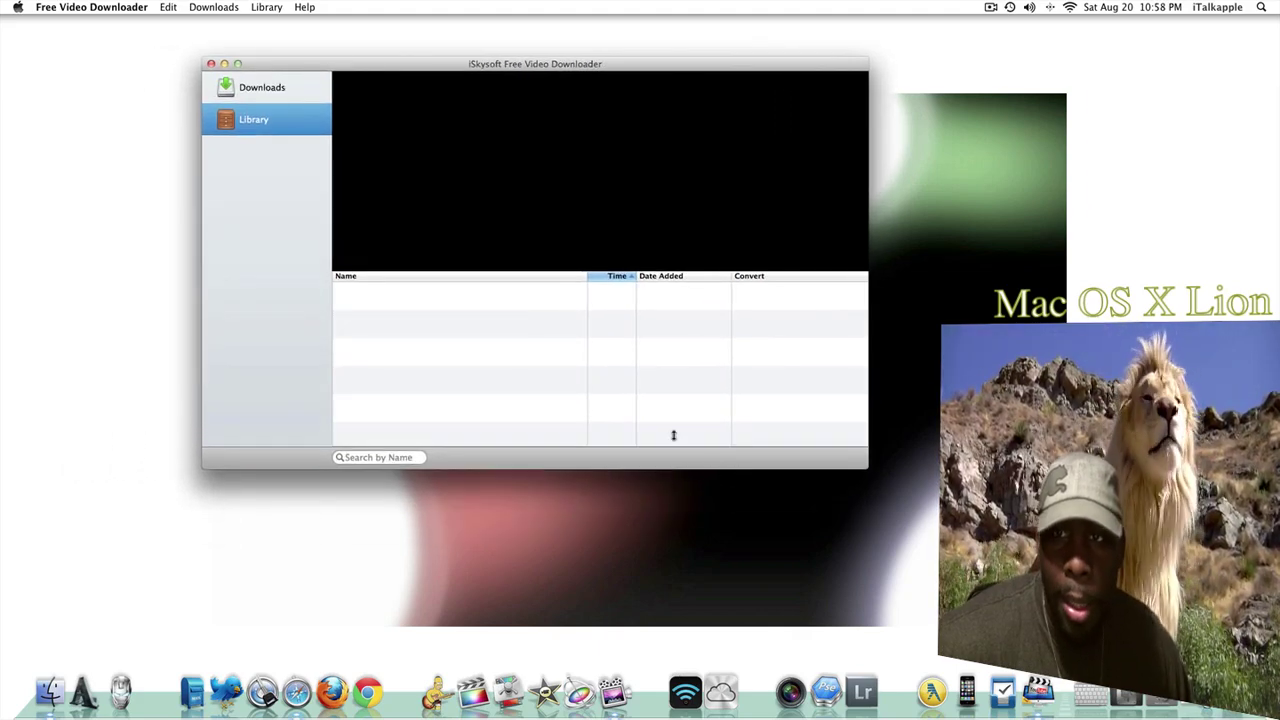
pyautogui.moveTo(425, 67); pyautogui.dragTo(271, 71)
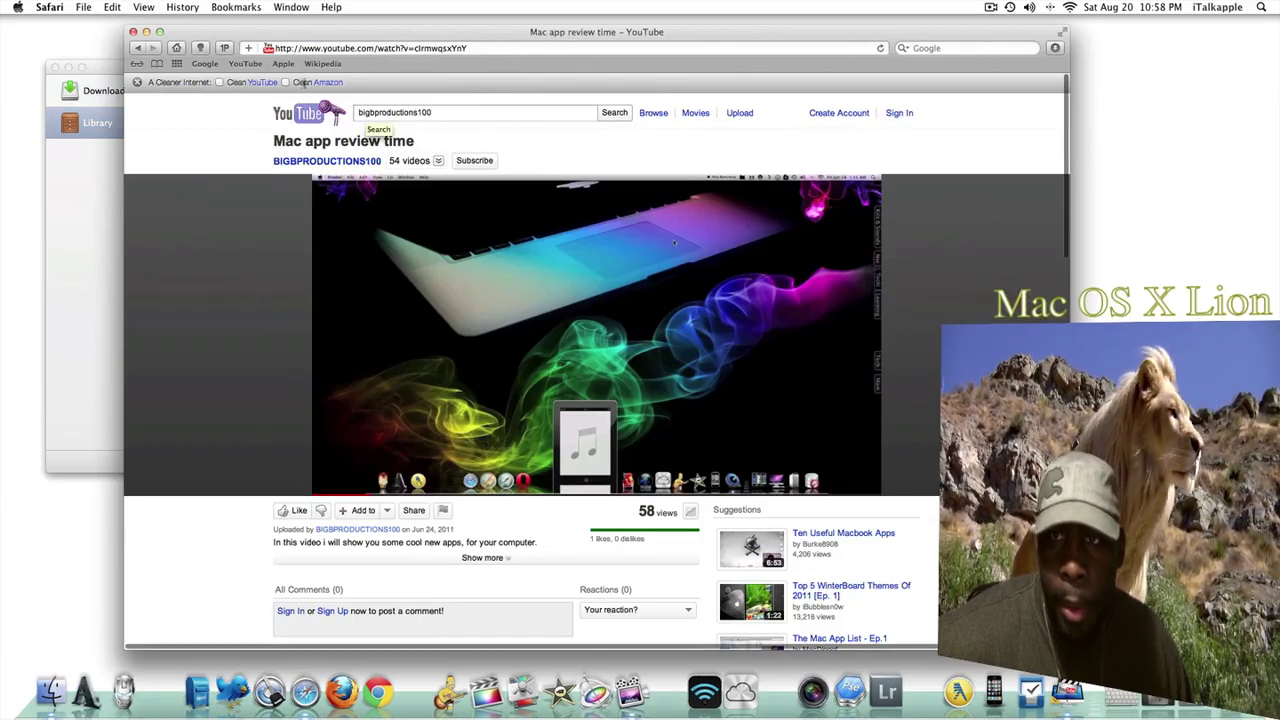
# Step: Open the Dr Seuss VS Shakespeare video from YouTube's Browse page, moving Safari right
pyautogui.click(650, 113)
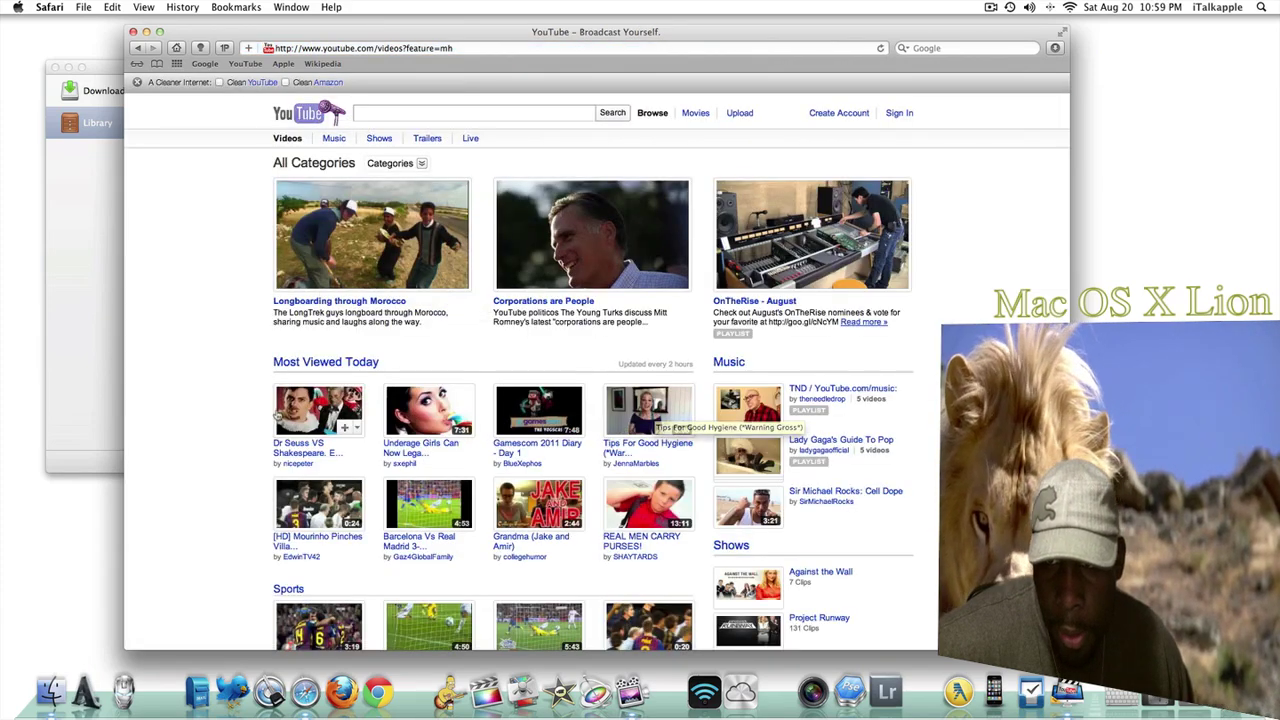
pyautogui.click(280, 411)
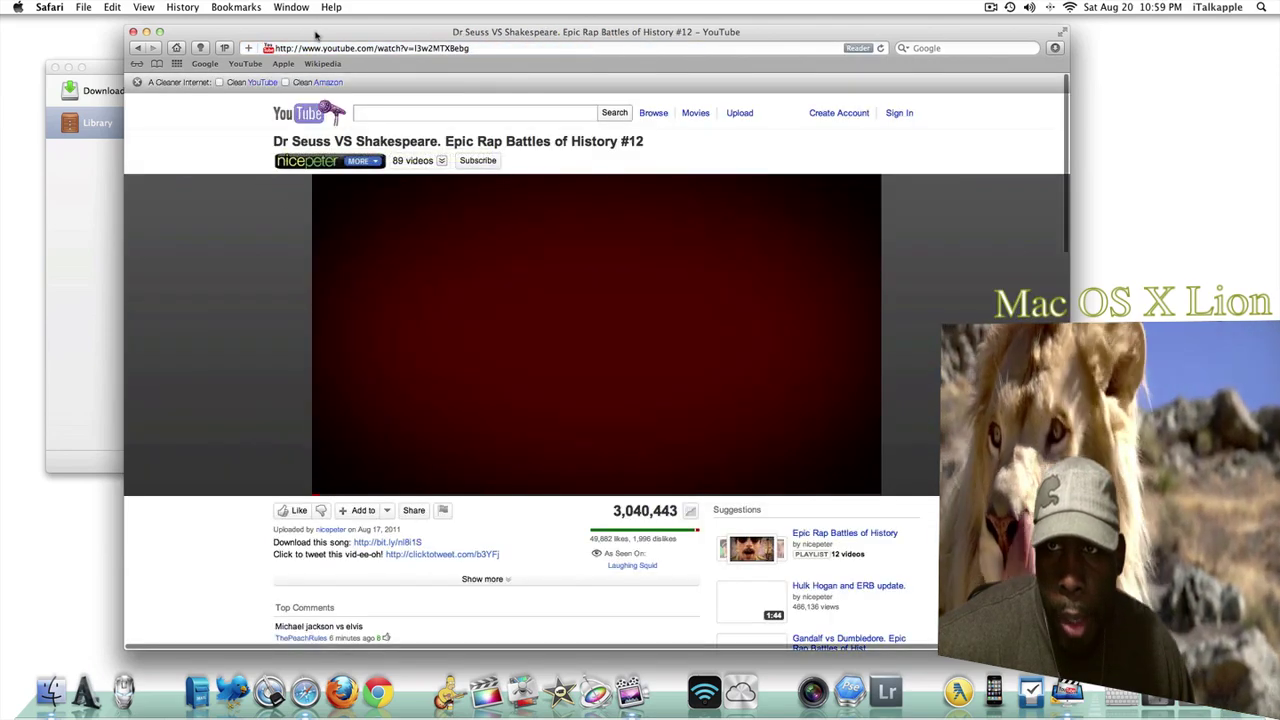
pyautogui.moveTo(314, 36); pyautogui.dragTo(398, 42)
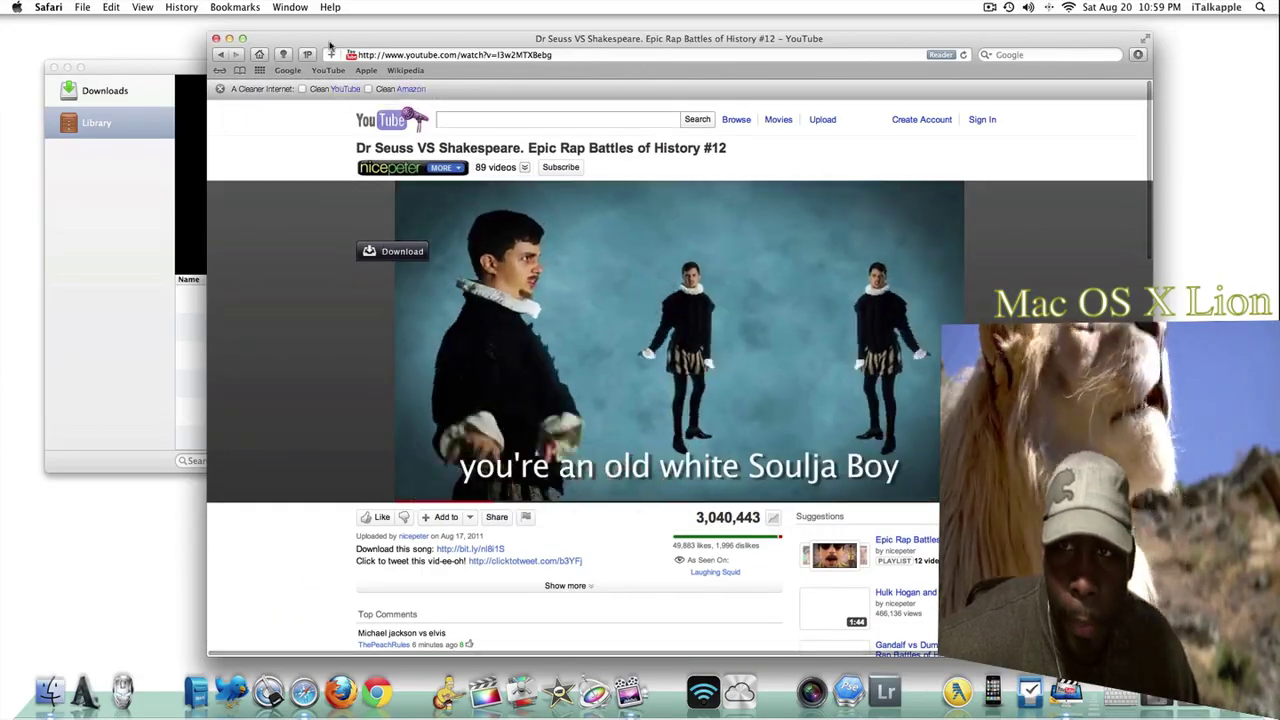
pyautogui.moveTo(330, 46); pyautogui.dragTo(549, 45)
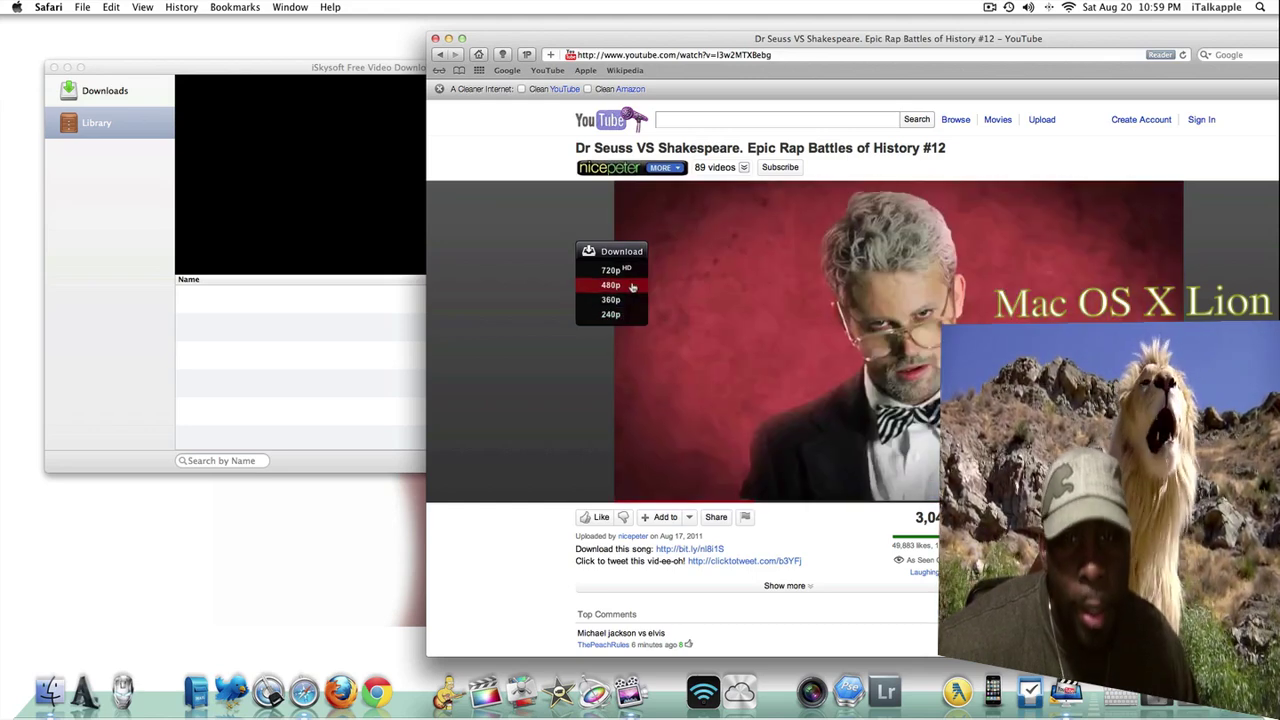
# Step: Start the 45 MB Dr Seuss VS Shakespeare download at a chosen resolution, then view Library
pyautogui.click(620, 274)
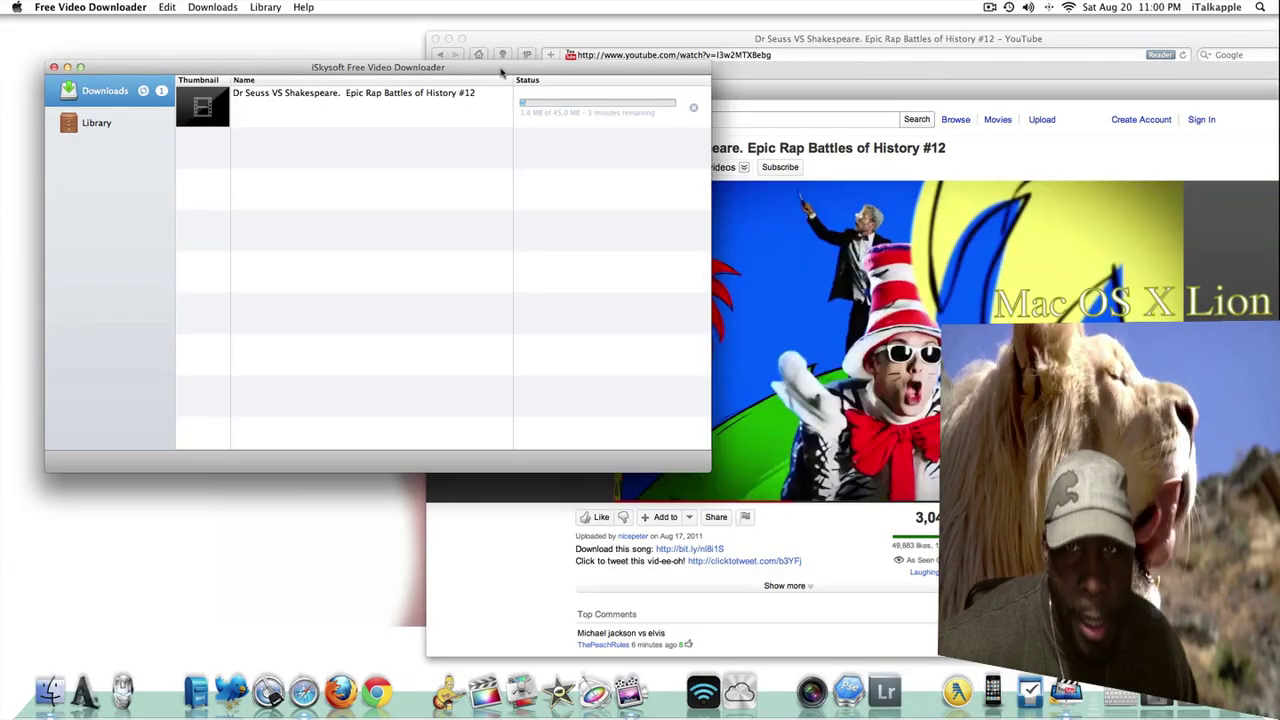
pyautogui.moveTo(503, 74); pyautogui.dragTo(598, 86)
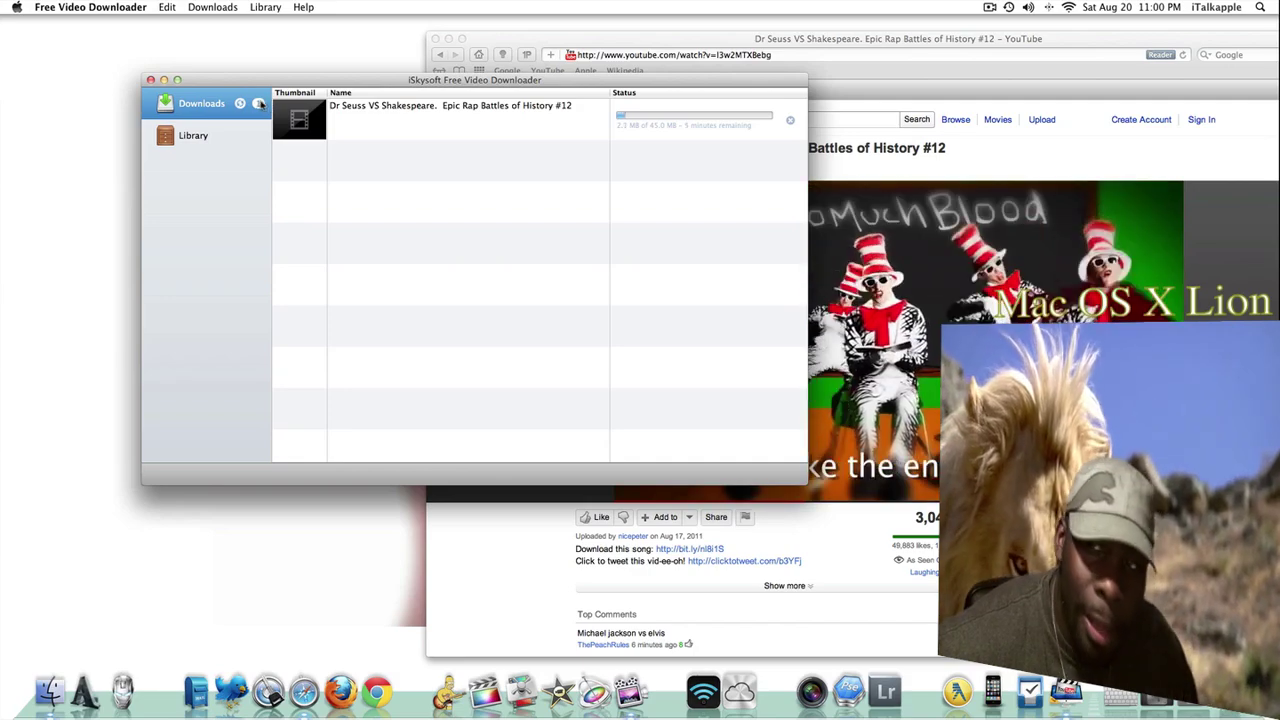
pyautogui.click(190, 136)
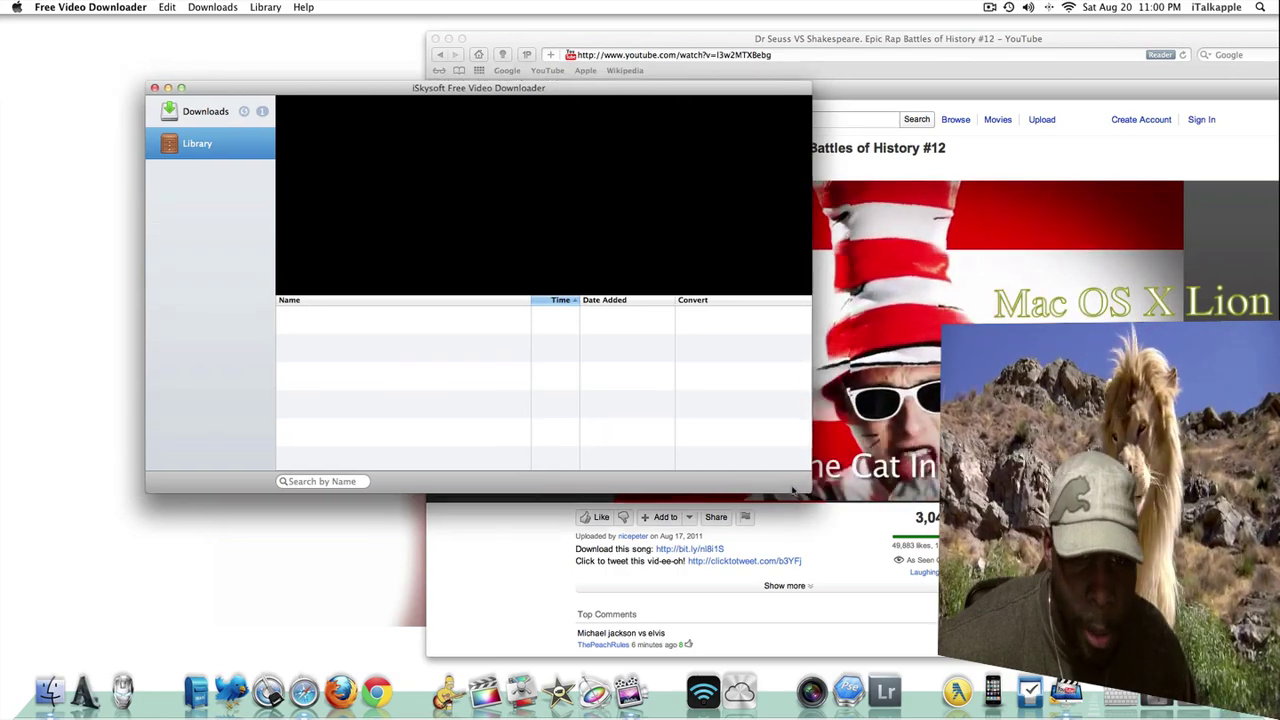
pyautogui.moveTo(787, 481)
pyautogui.mouseDown()
pyautogui.moveTo(789, 425)
pyautogui.moveTo(807, 427)
pyautogui.mouseUp()
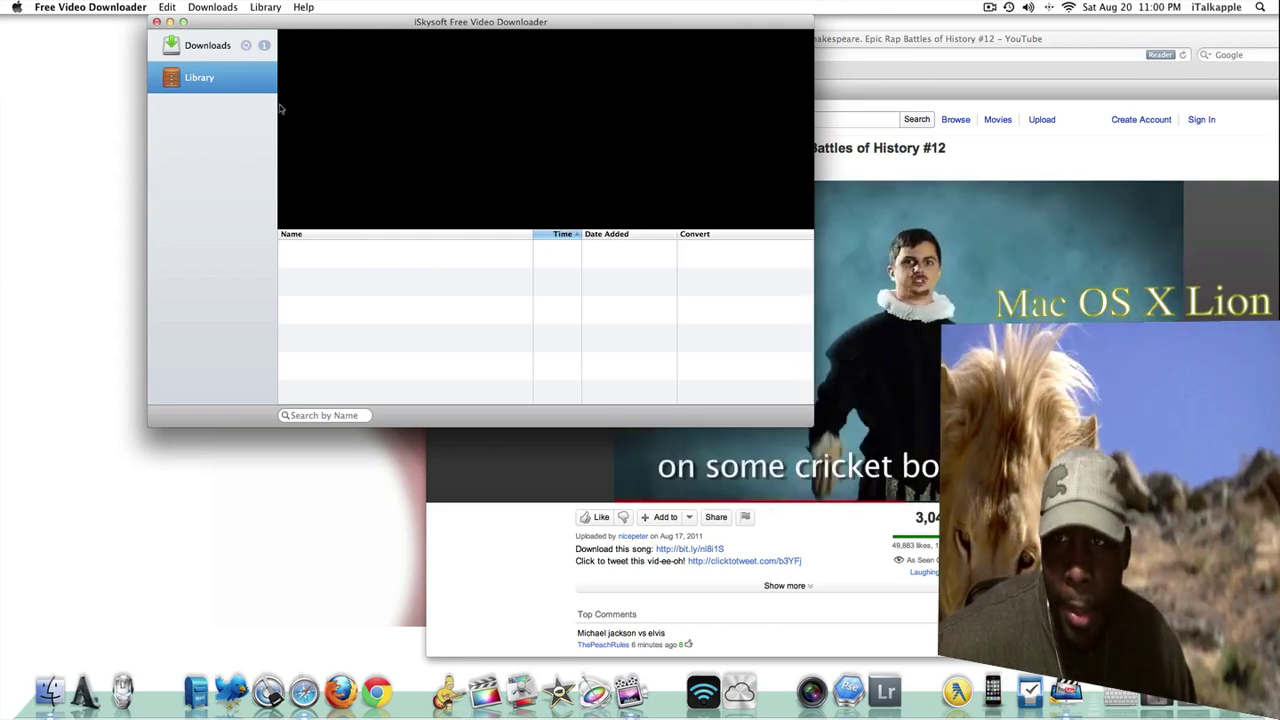
pyautogui.moveTo(300, 22); pyautogui.dragTo(378, 87)
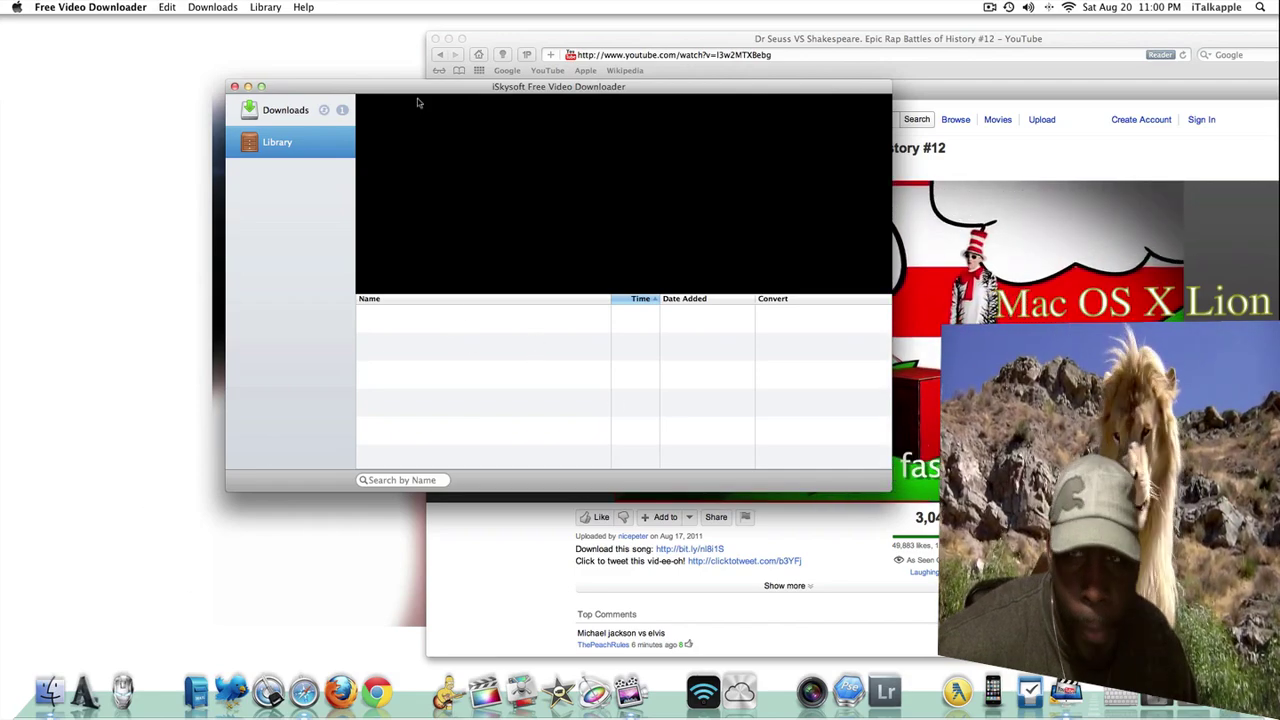
pyautogui.moveTo(398, 92)
pyautogui.mouseDown()
pyautogui.moveTo(300, 114)
pyautogui.moveTo(347, 118)
pyautogui.mouseUp()
# Step: Delete the in-progress Dr Seuss VS Shakespeare download and return to the empty Library
pyautogui.click(609, 36)
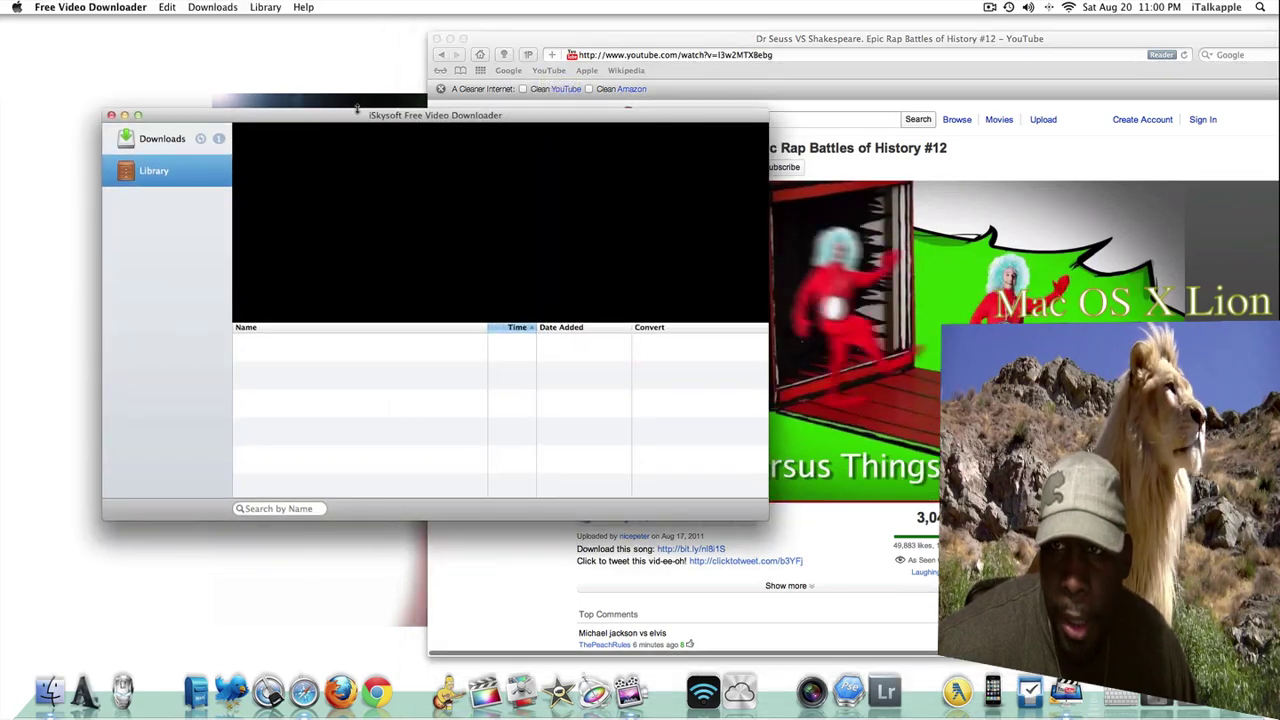
pyautogui.click(178, 139)
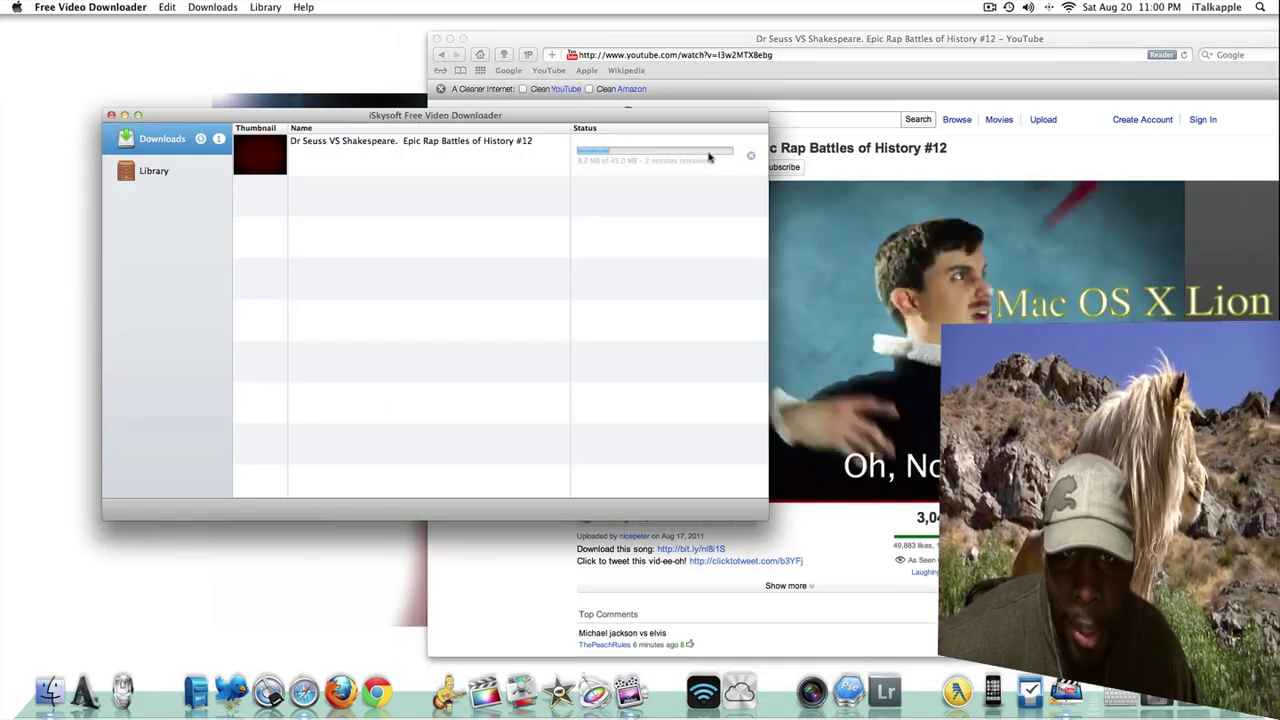
pyautogui.click(750, 158)
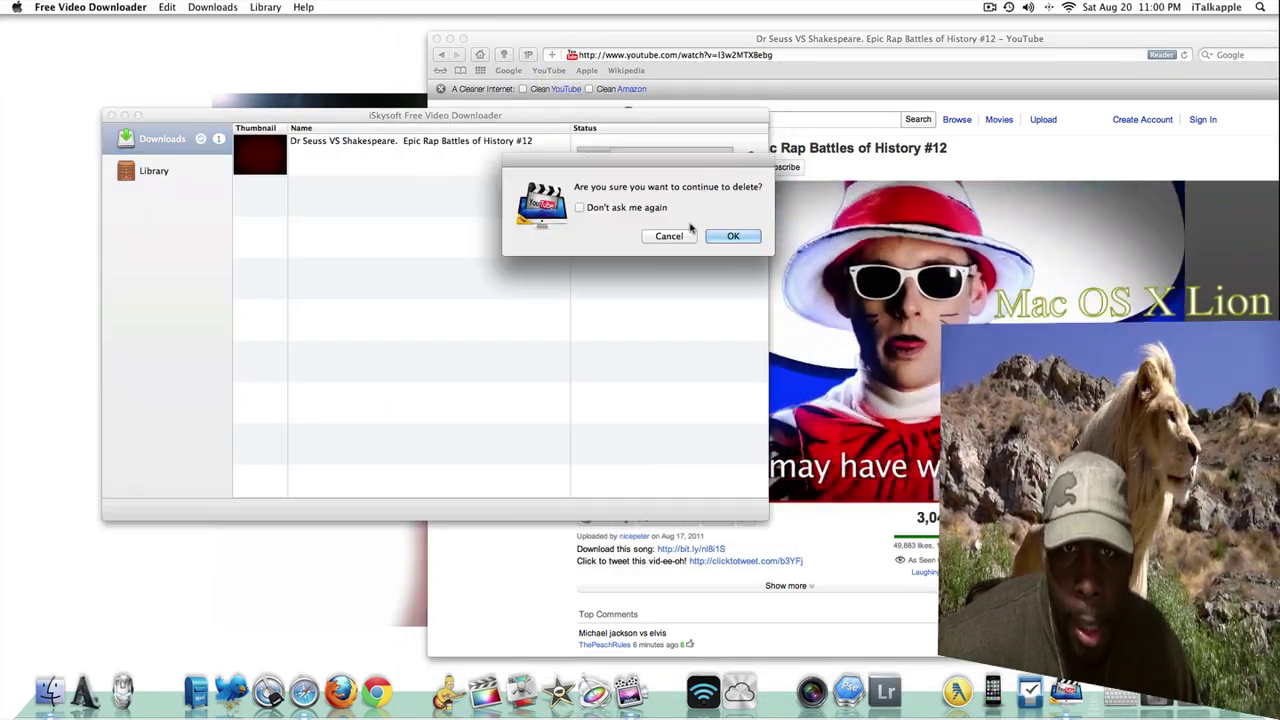
pyautogui.click(718, 236)
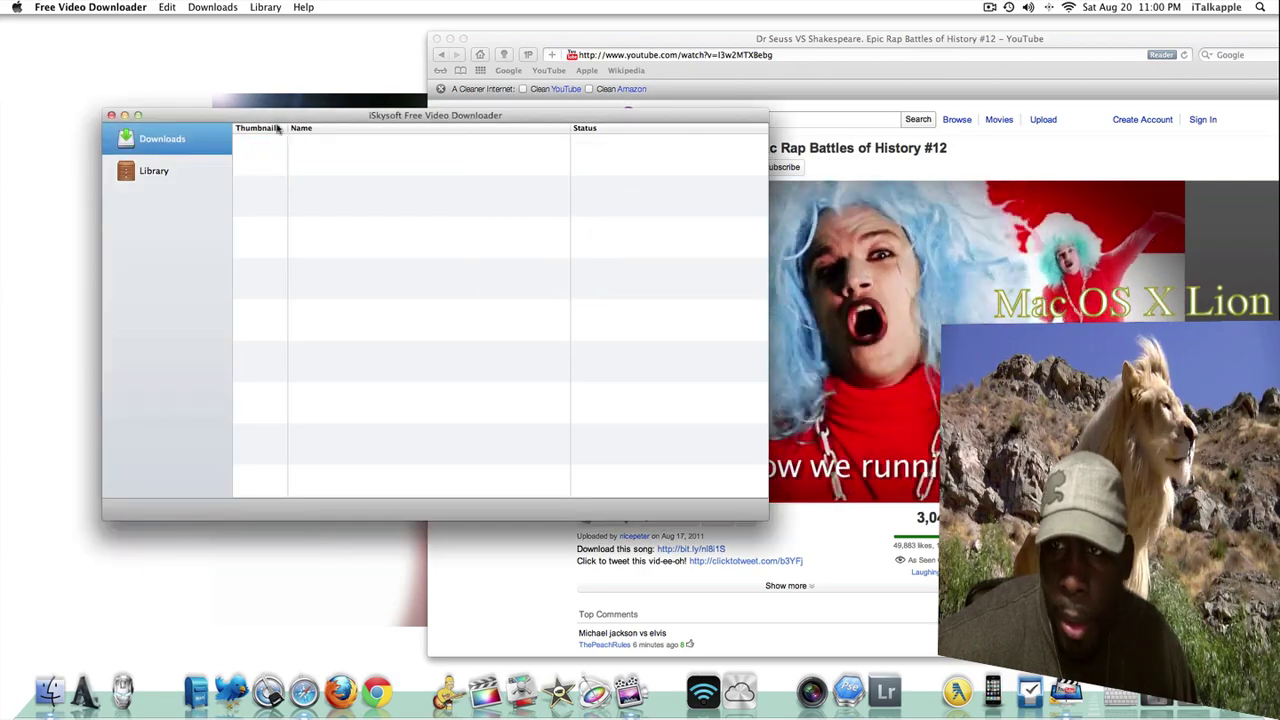
pyautogui.moveTo(278, 115); pyautogui.dragTo(239, 115)
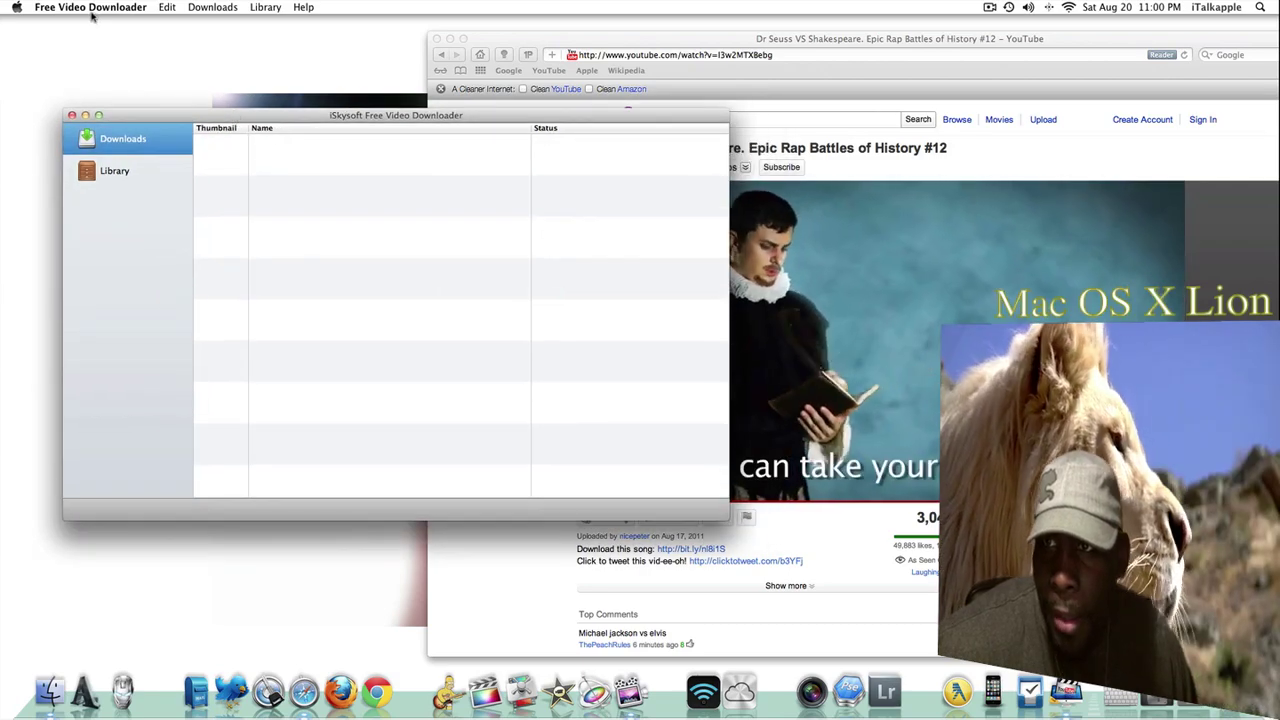
pyautogui.click(125, 171)
# Step: Quit Free Video Downloader, return Safari to its home page, and quit Safari
pyautogui.moveTo(199, 117); pyautogui.dragTo(198, 91)
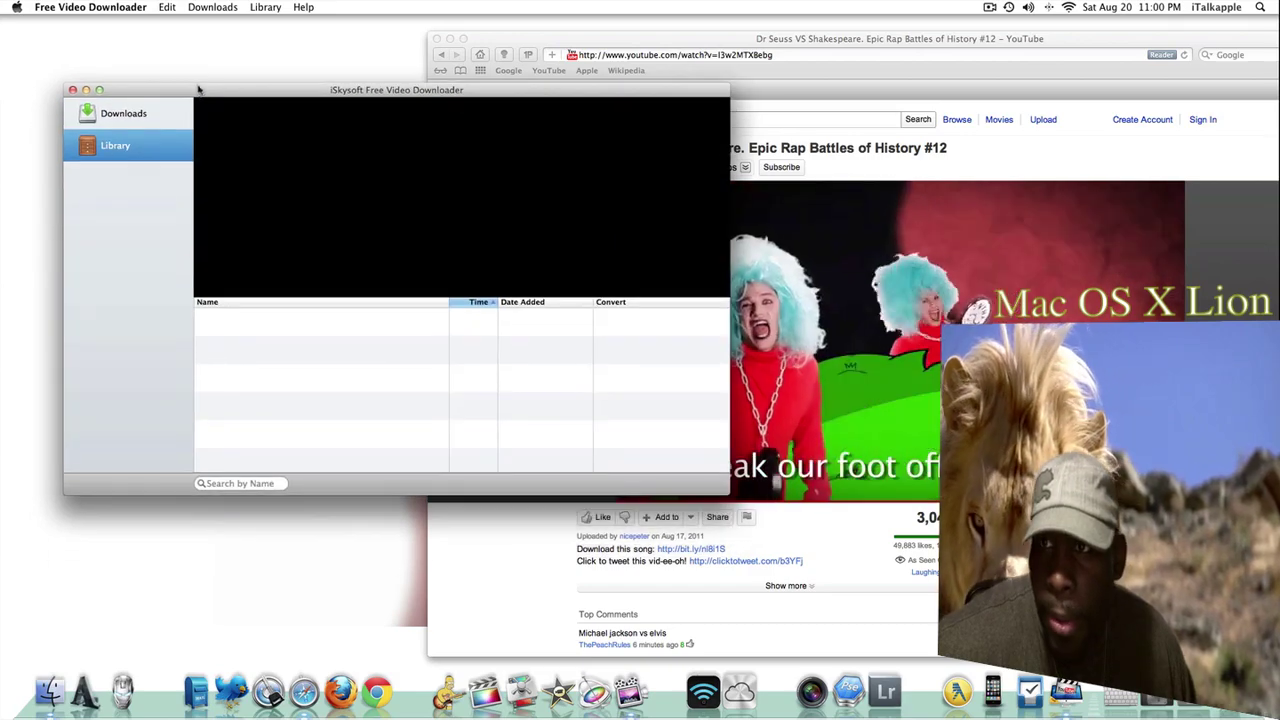
pyautogui.click(103, 8)
pyautogui.click(109, 165)
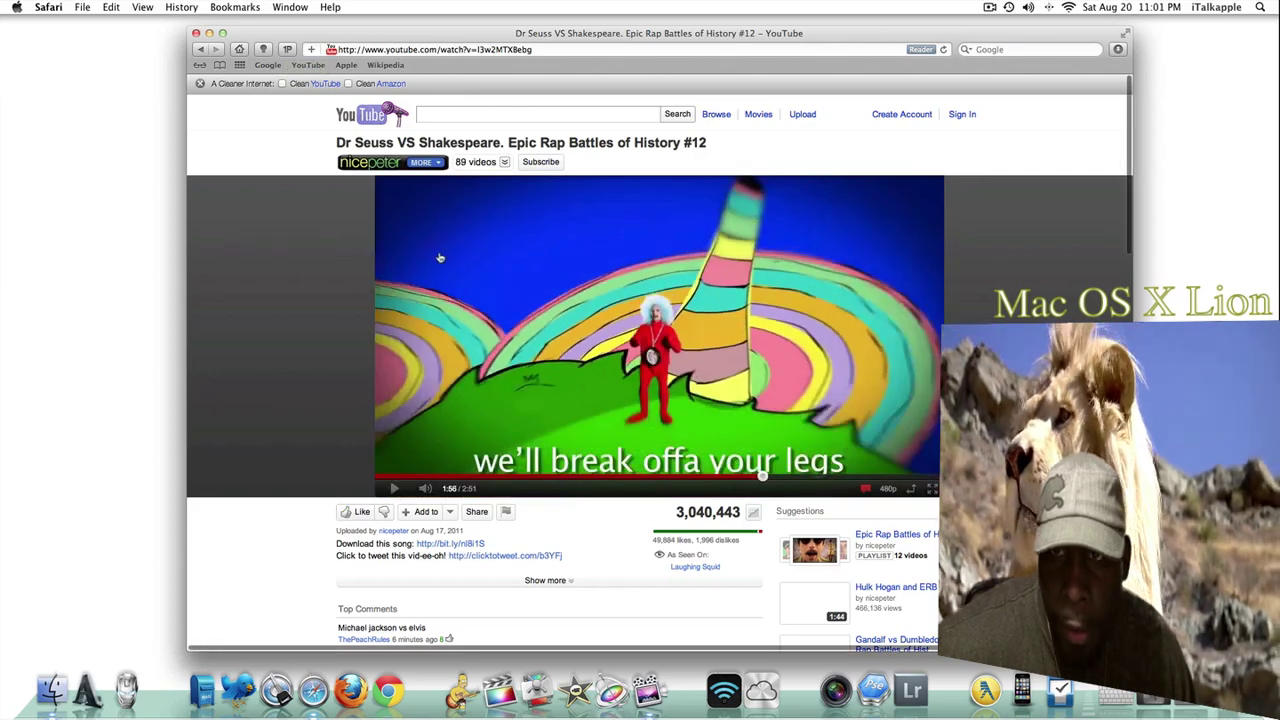
pyautogui.click(239, 50)
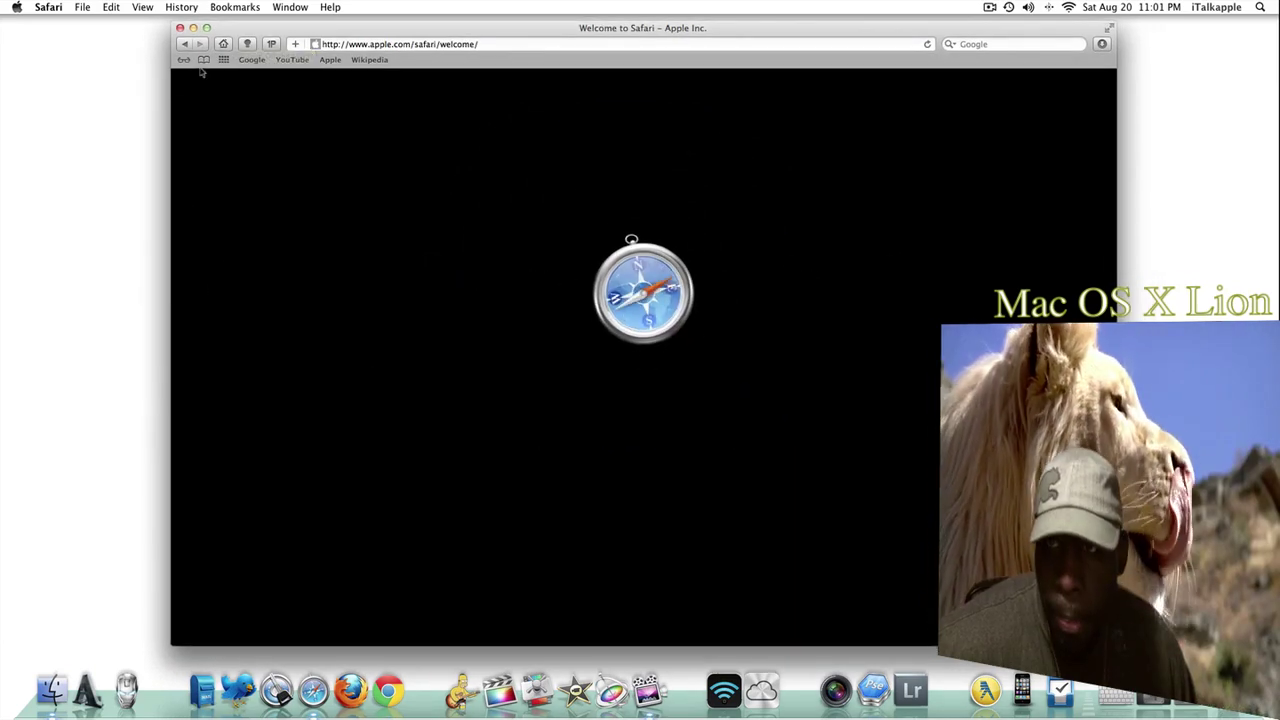
pyautogui.click(50, 8)
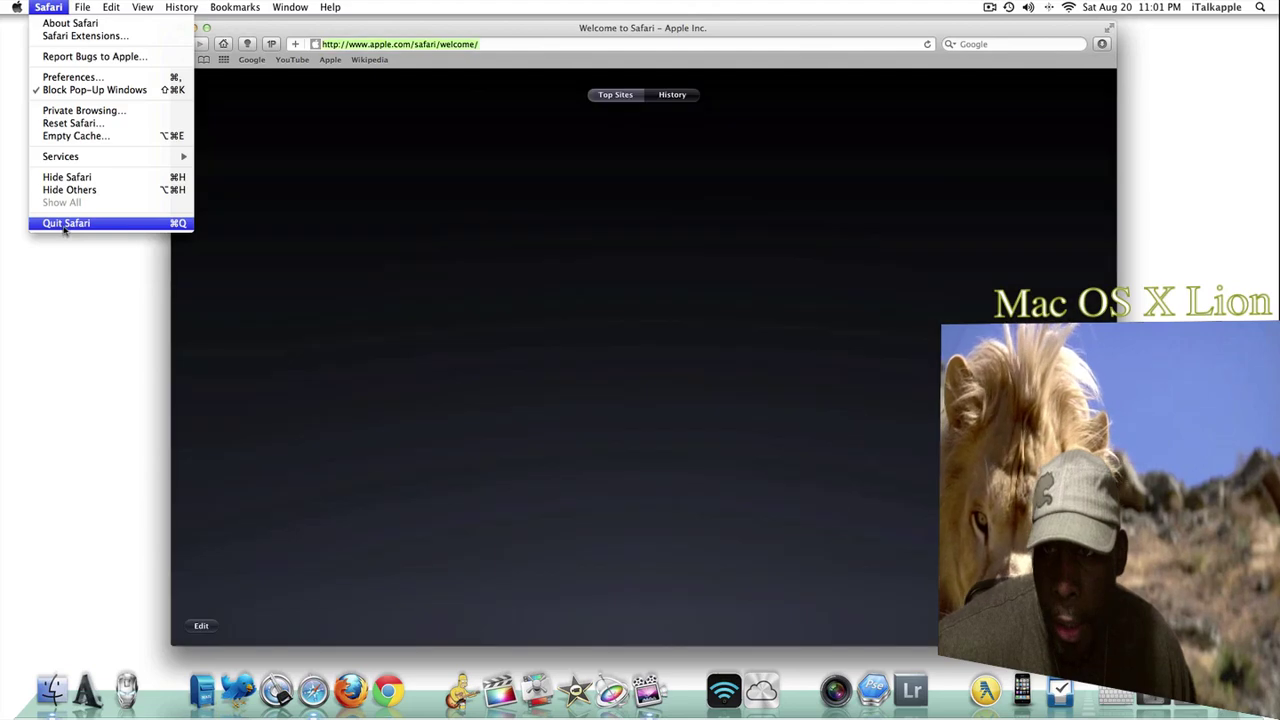
pyautogui.click(62, 223)
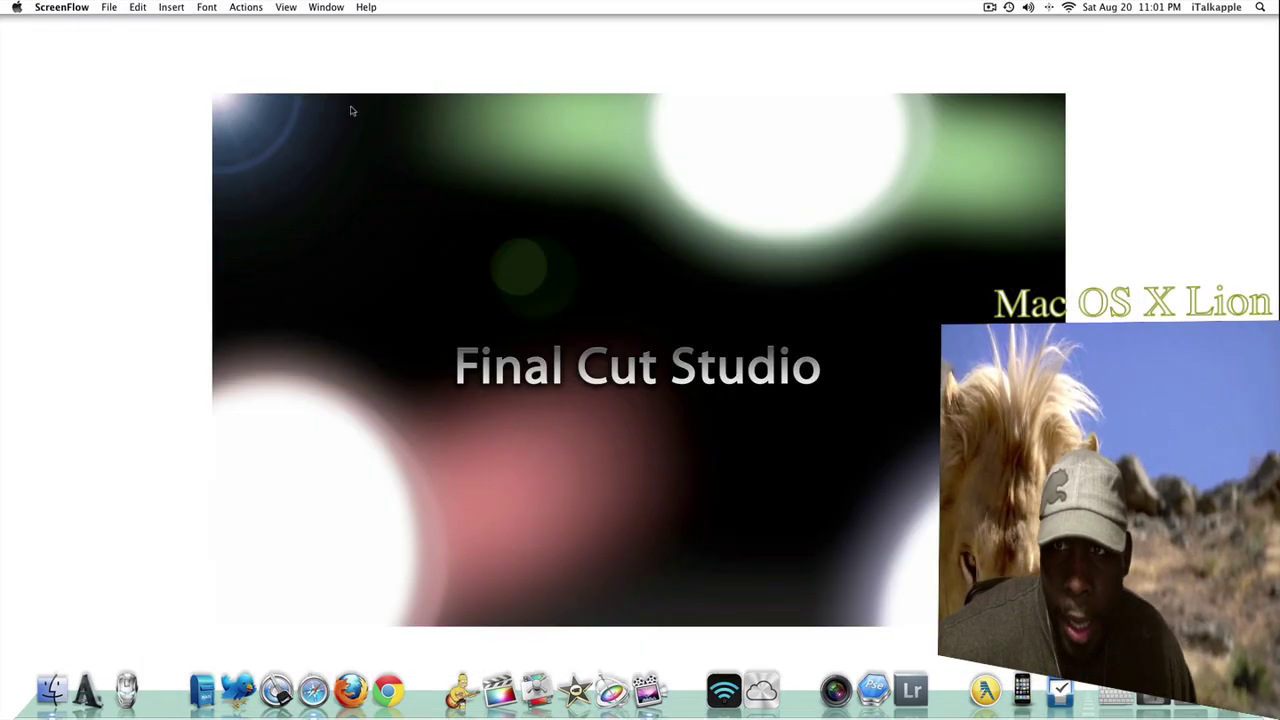